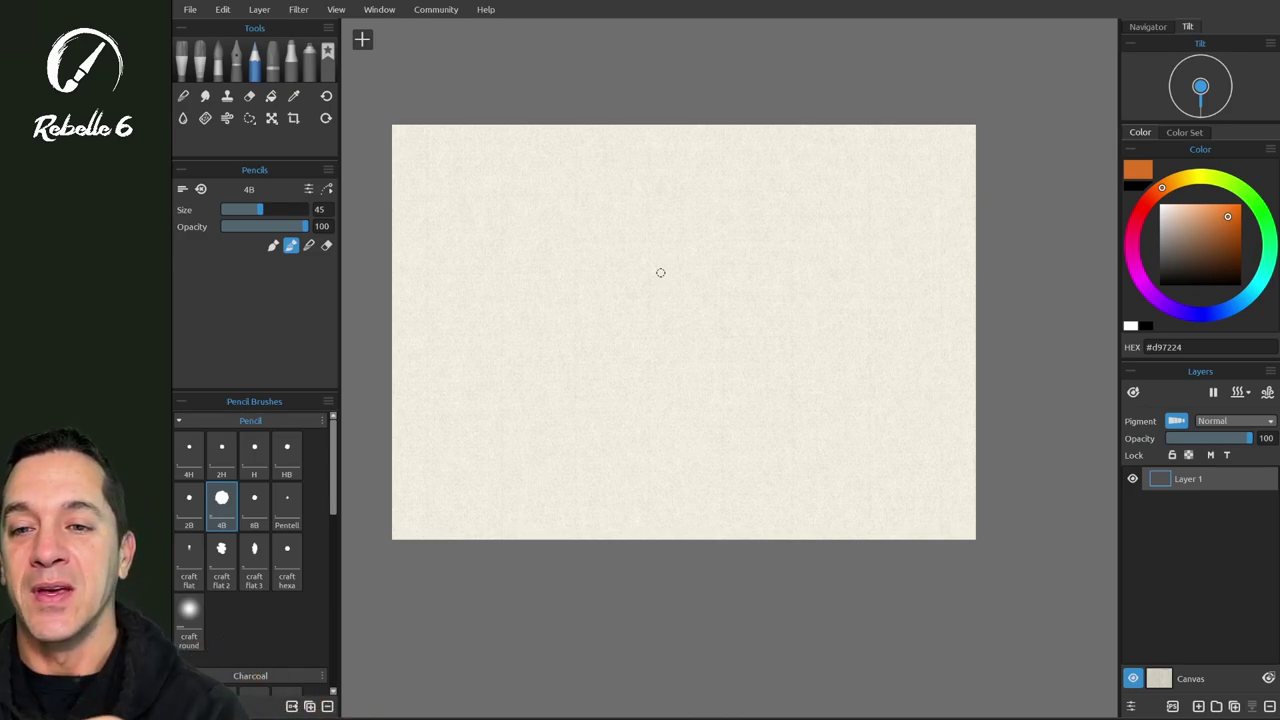
# Step: Open the Reference Images panel from the Window menu and enlarge it over the canvas
pyautogui.click(336, 9)
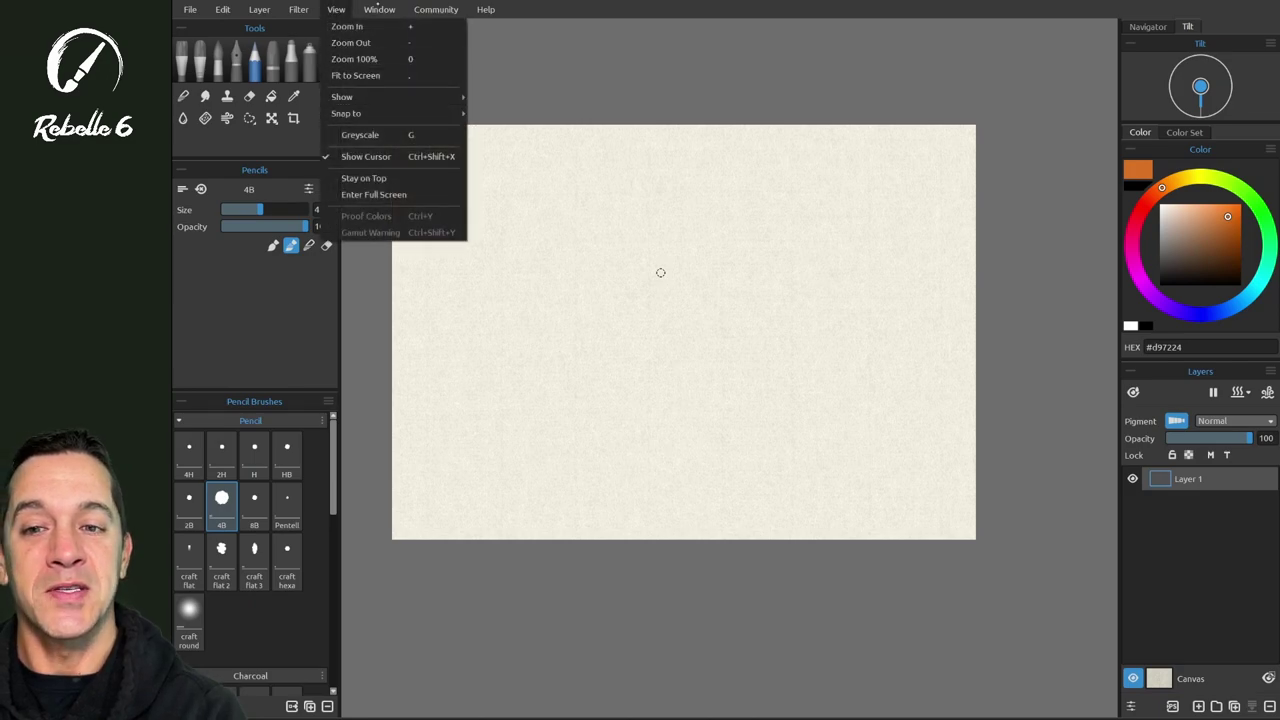
pyautogui.click(379, 9)
pyautogui.click(379, 9)
pyautogui.click(435, 233)
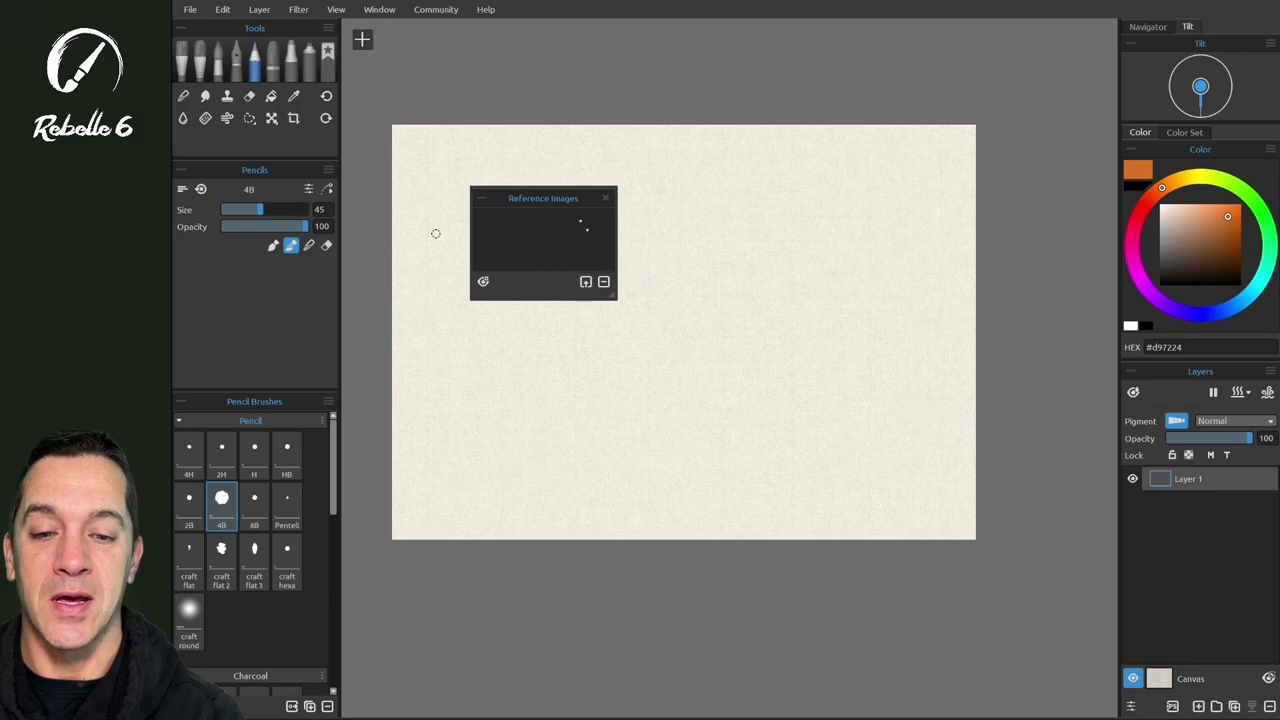
pyautogui.moveTo(569, 283); pyautogui.dragTo(664, 448)
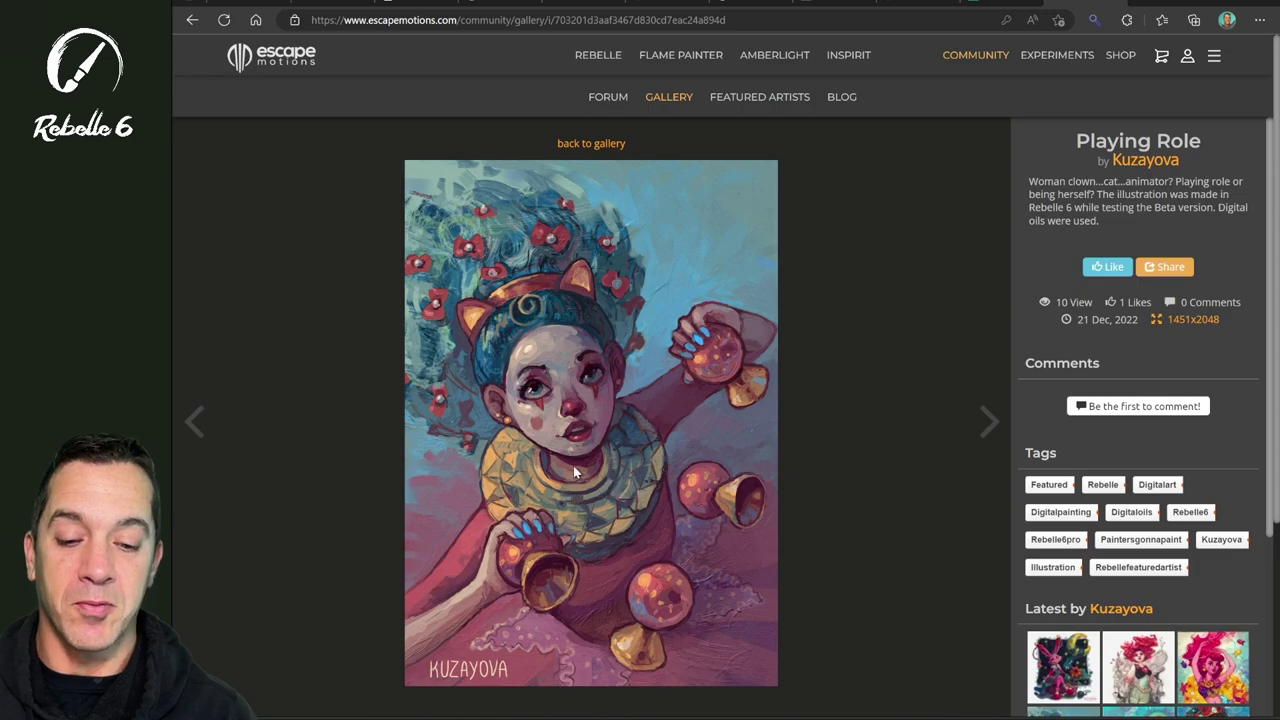
# Step: Drag the 'Playing Role' artwork from the browser gallery into the Reference Images panel
pyautogui.moveTo(832, 707); pyautogui.dragTo(541, 312)
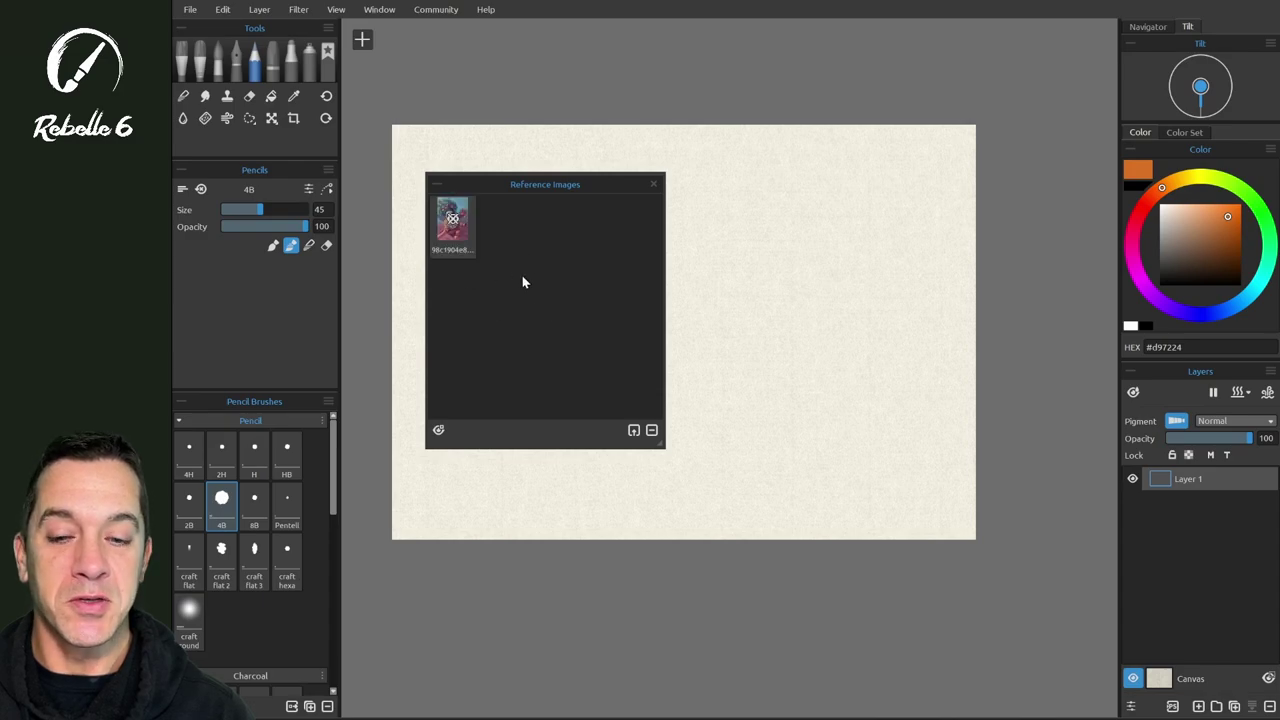
# Step: Open the Playing Role thumbnail in a floating viewer, make it taller and move it to the top left
pyautogui.click(451, 222)
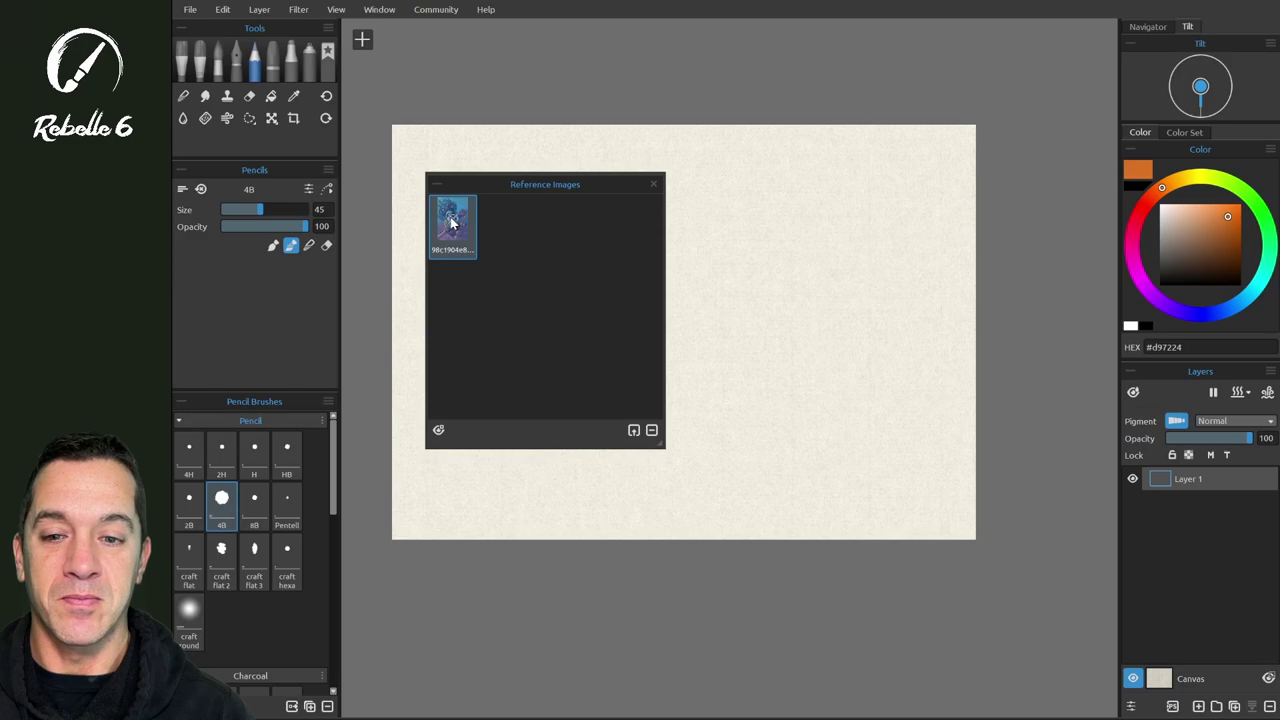
pyautogui.doubleClick(451, 222)
pyautogui.moveTo(1000, 266); pyautogui.dragTo(994, 407)
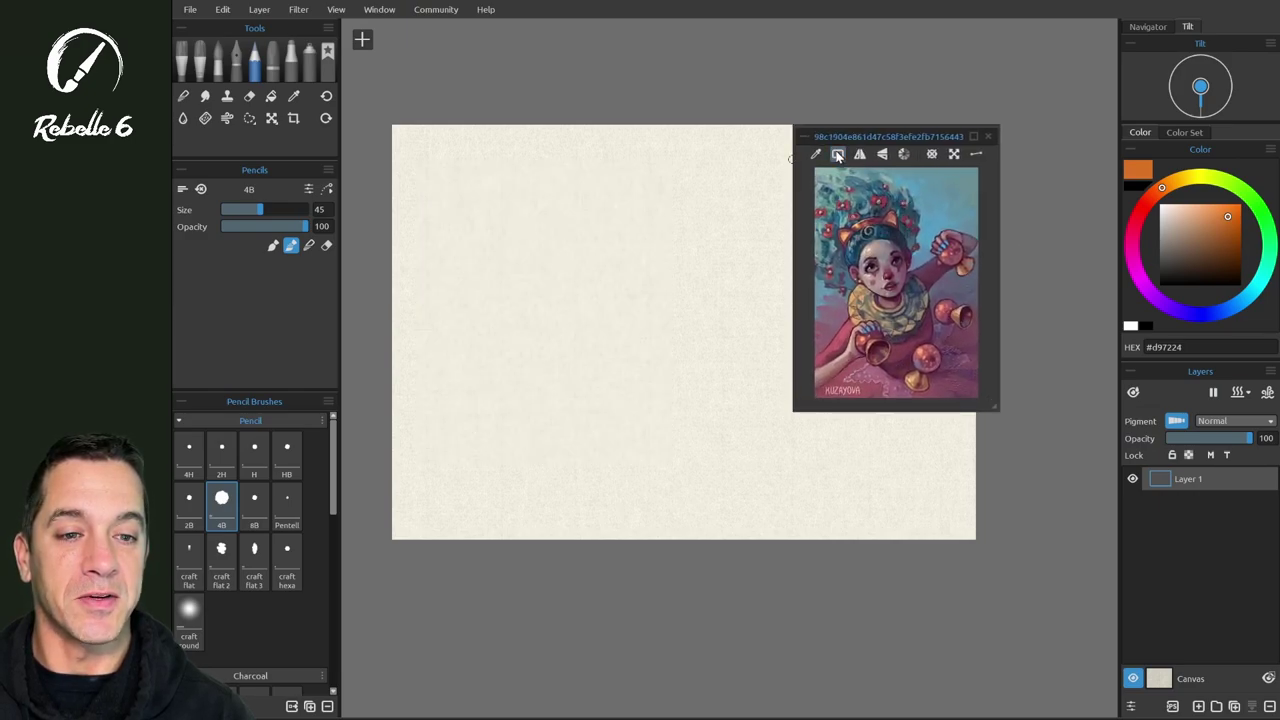
pyautogui.moveTo(870, 140); pyautogui.dragTo(434, 104)
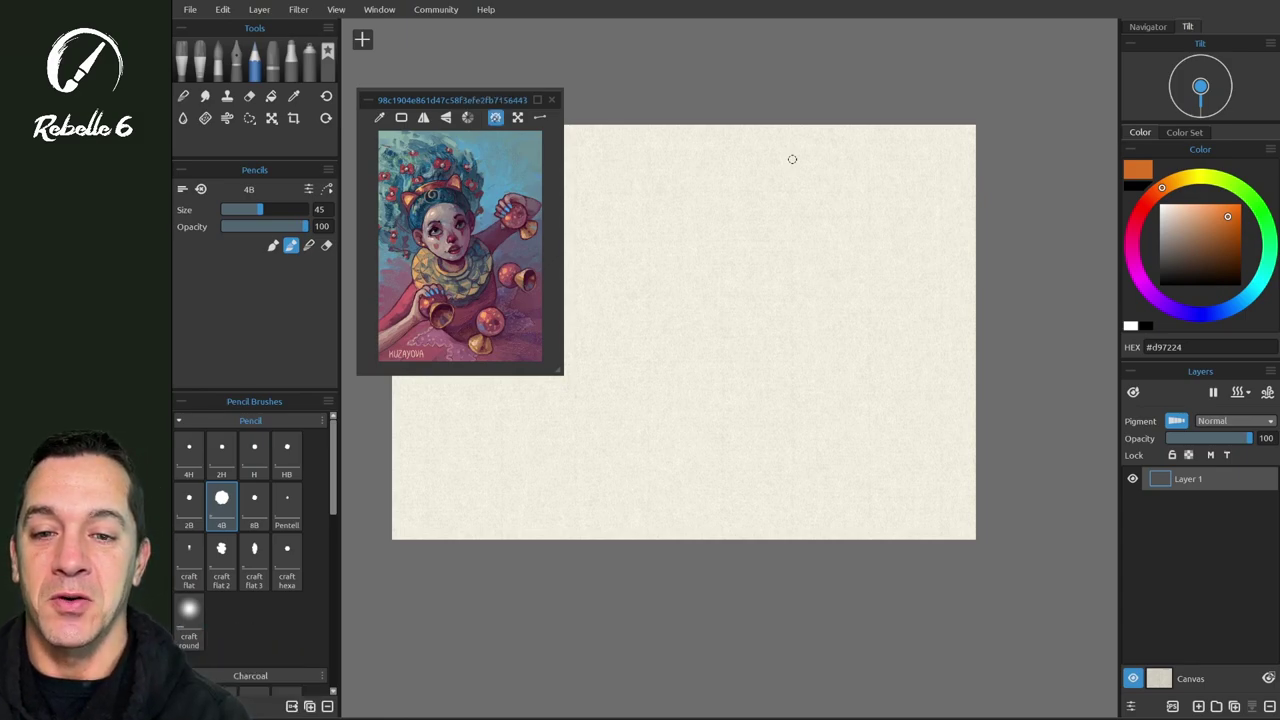
# Step: Overlay the reference translucently on the canvas, scaled and centred to the paper's full height
pyautogui.click(495, 117)
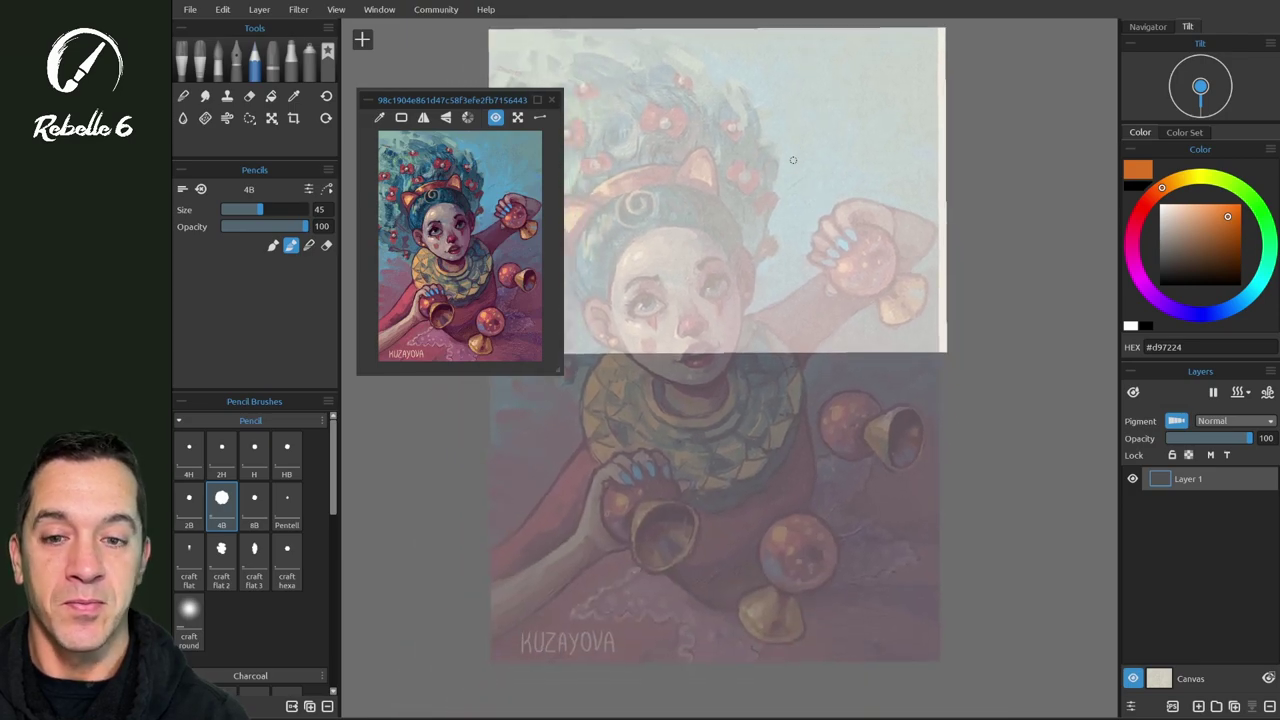
pyautogui.click(517, 117)
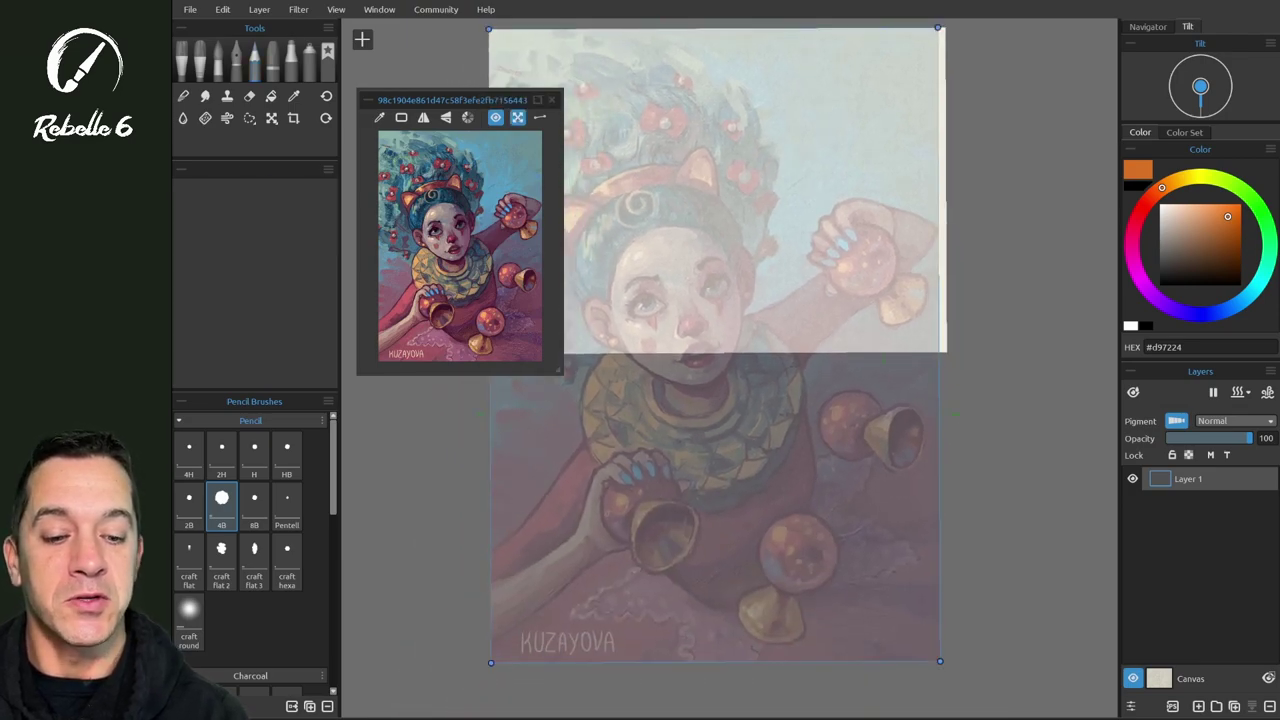
pyautogui.moveTo(940, 660)
pyautogui.mouseDown()
pyautogui.moveTo(880, 555)
pyautogui.moveTo(708, 340)
pyautogui.mouseUp()
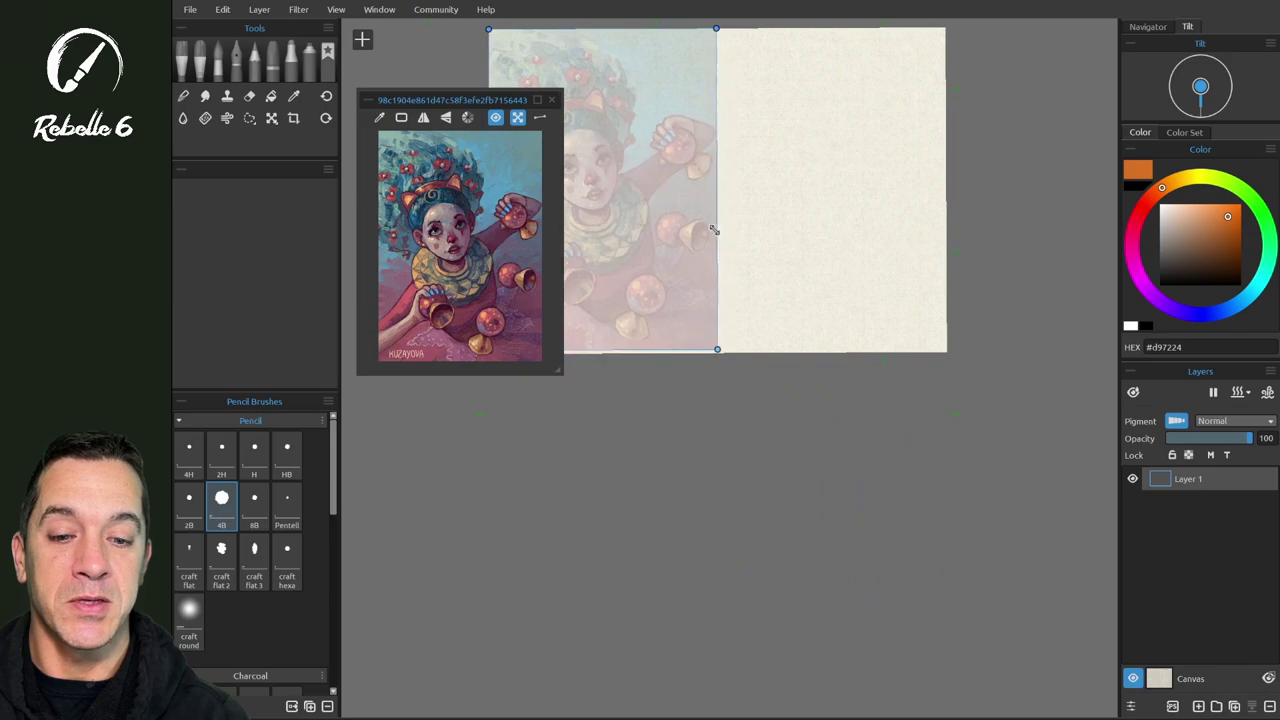
pyautogui.moveTo(692, 204); pyautogui.dragTo(766, 389)
pyautogui.scroll(4, 700, 446)
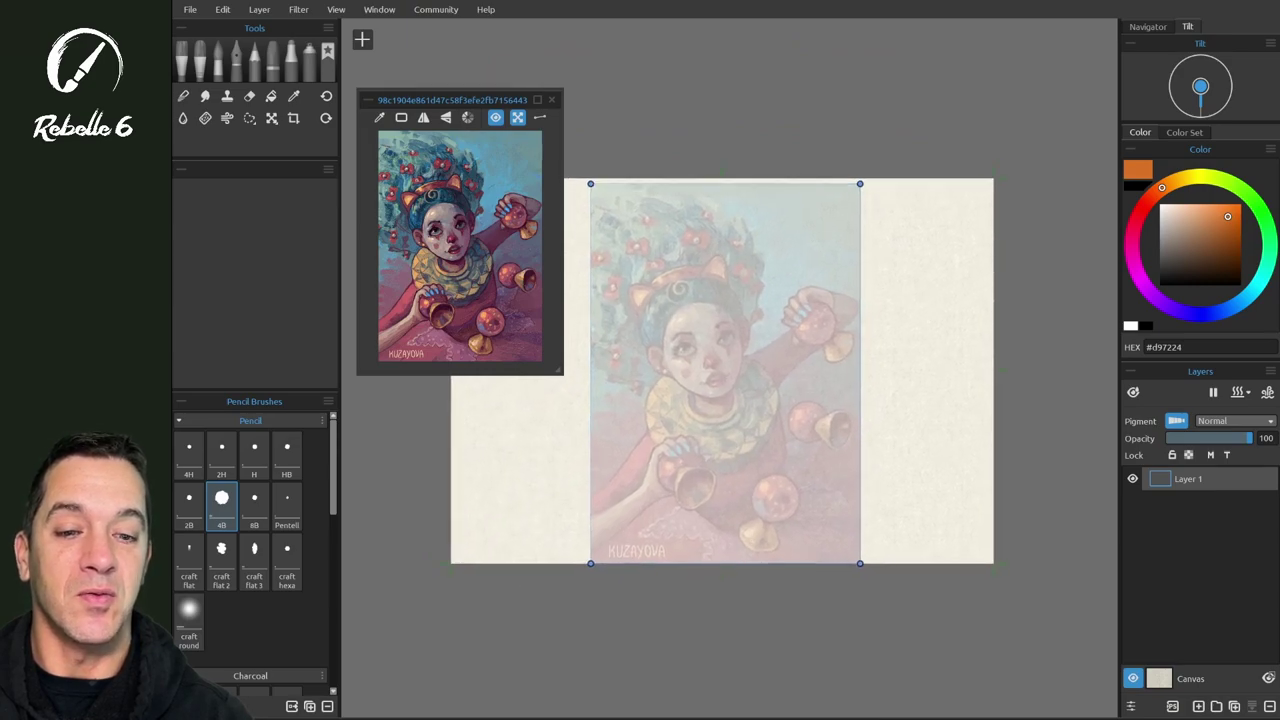
pyautogui.moveTo(891, 106); pyautogui.dragTo(896, 100)
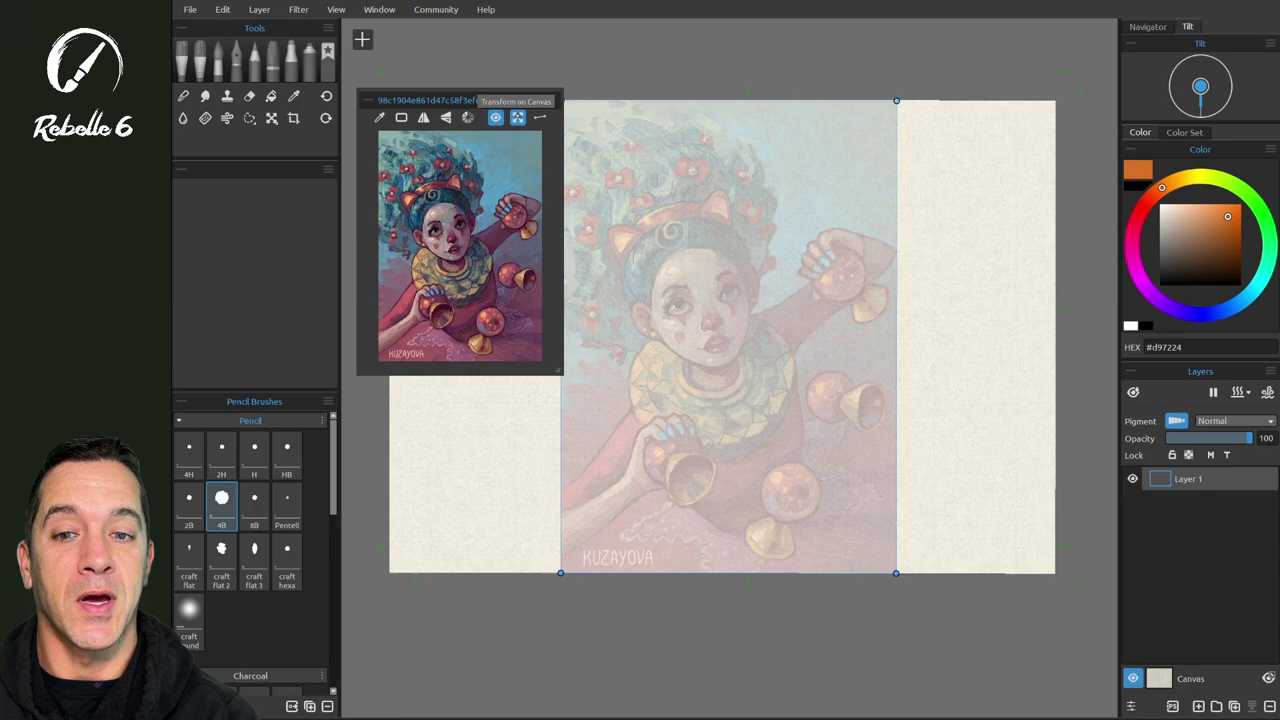
pyautogui.click(517, 117)
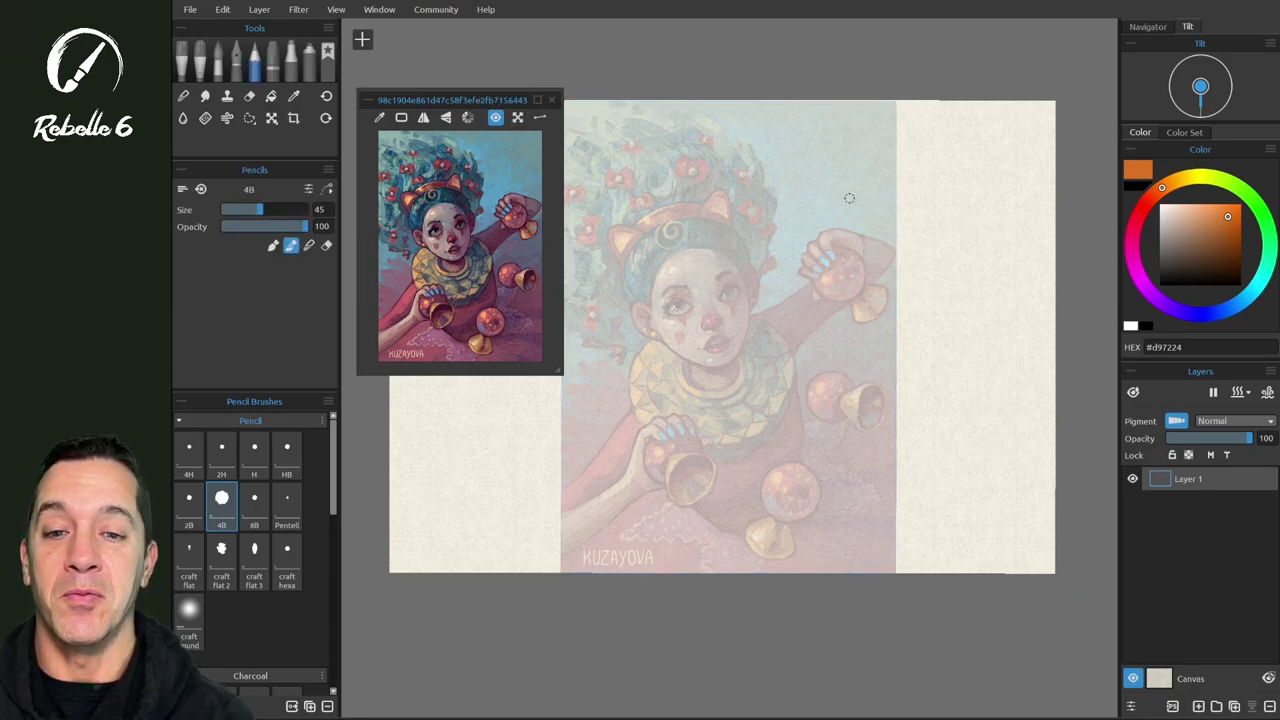
# Step: Enable the reference guide-line tool, undo the orange test strokes, and enlarge the viewer
pyautogui.click(539, 117)
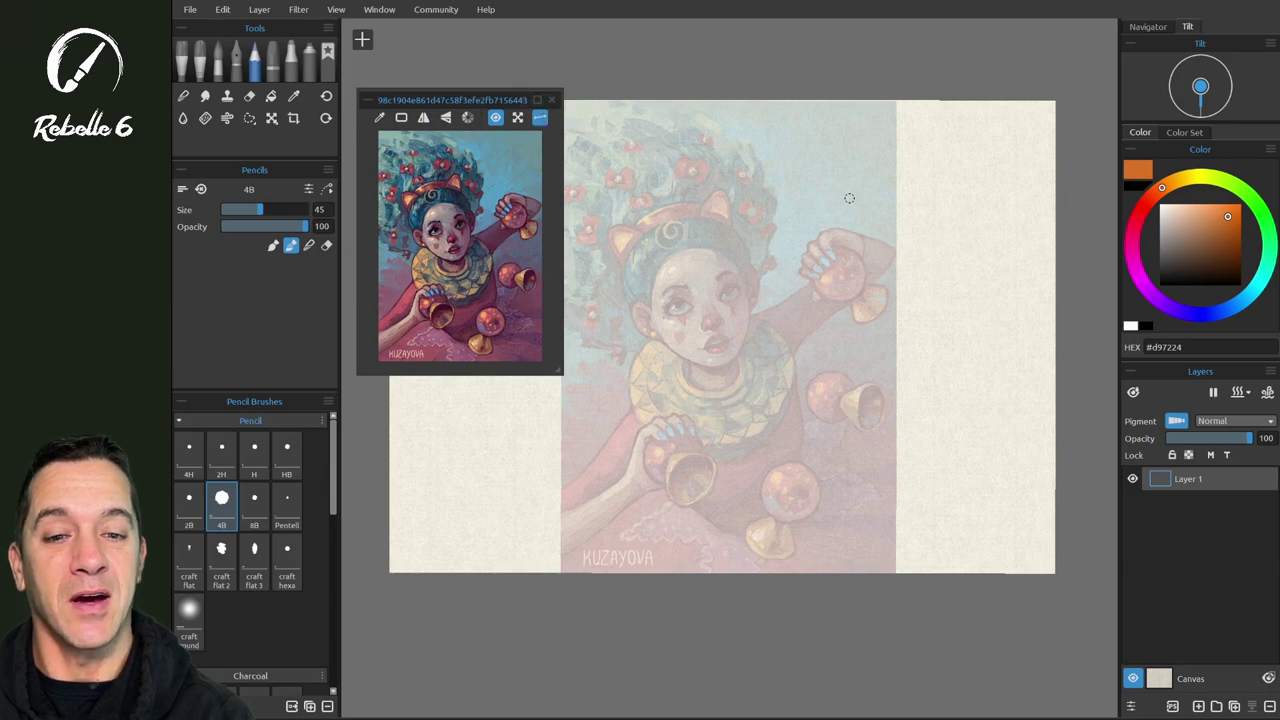
pyautogui.click(649, 325)
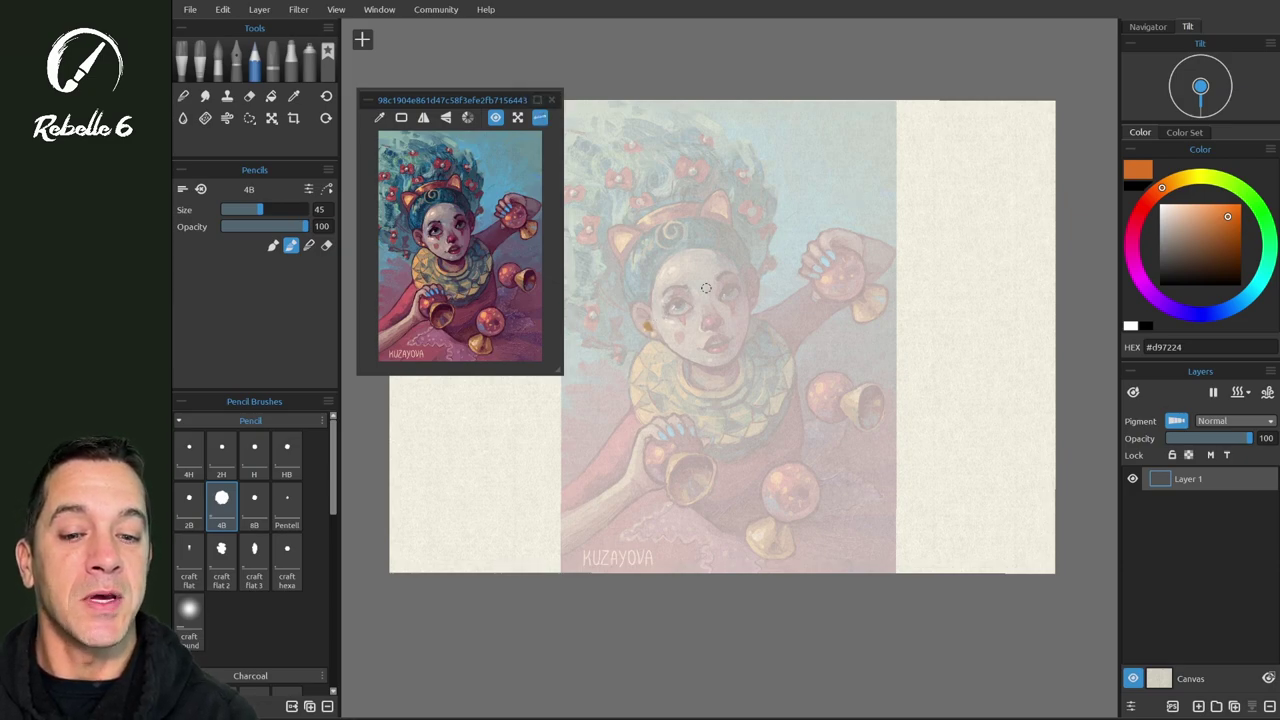
pyautogui.moveTo(642, 327)
pyautogui.mouseDown()
pyautogui.moveTo(757, 268)
pyautogui.moveTo(680, 318)
pyautogui.moveTo(720, 345)
pyautogui.mouseUp()
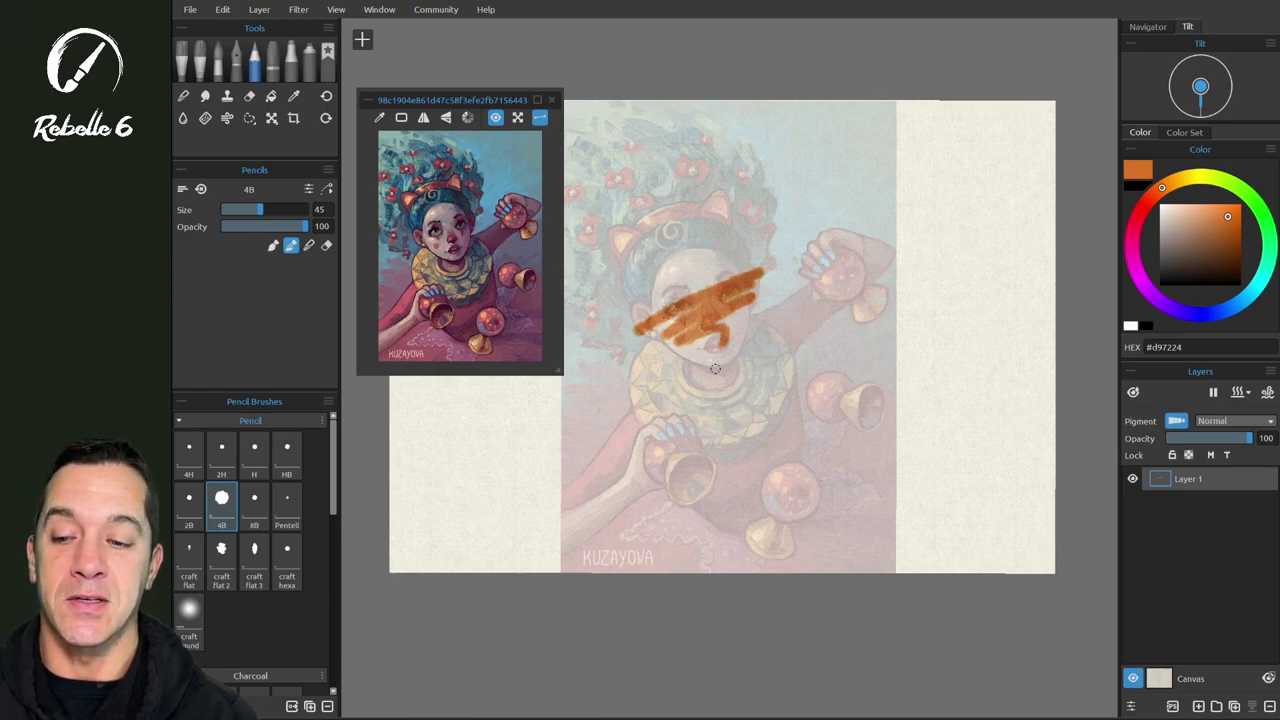
pyautogui.hotkey('ctrl', 'z')
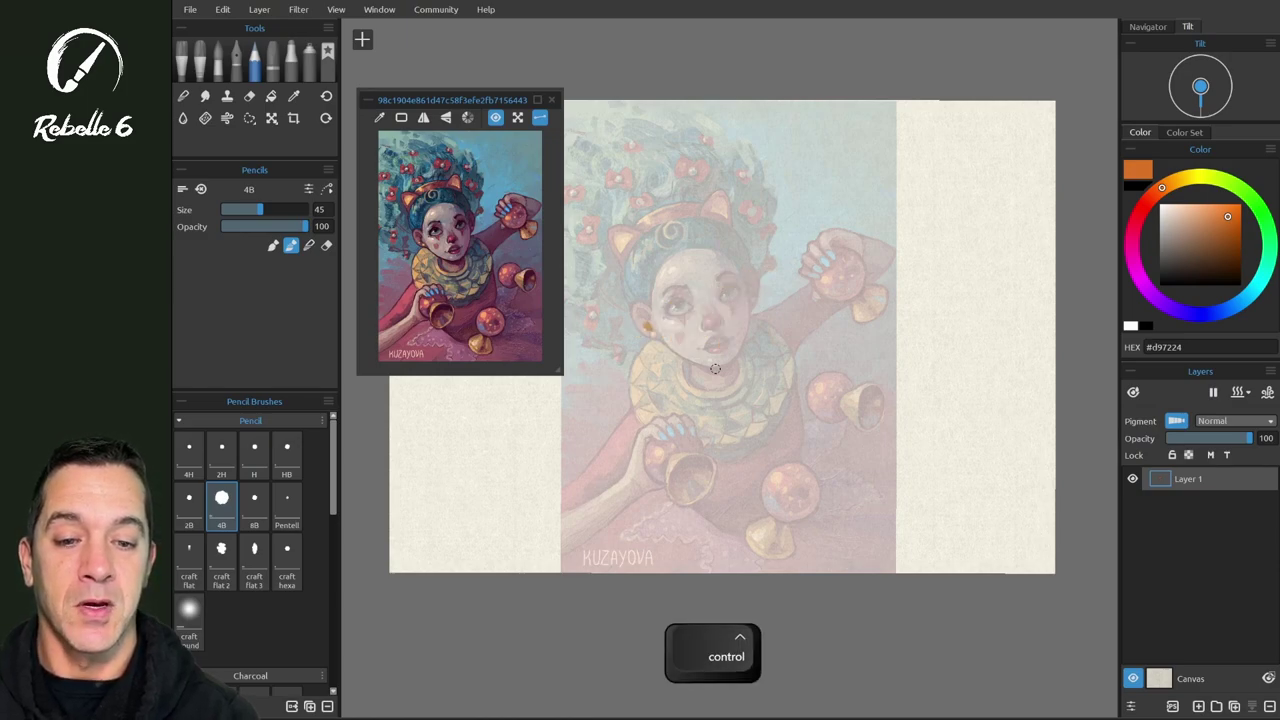
pyautogui.hotkey('ctrl', 'z')
pyautogui.moveTo(560, 371); pyautogui.dragTo(667, 575)
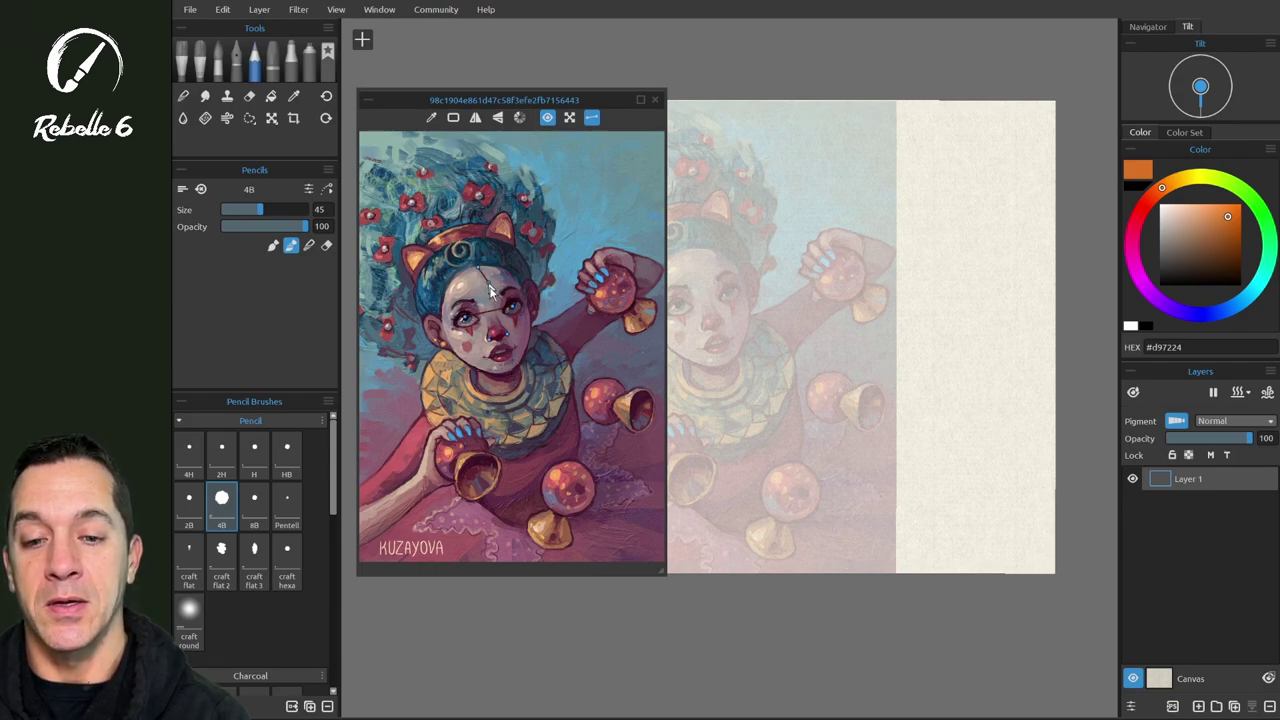
# Step: Draw a forehead-to-chin centre line and horizontal guides across the reference face
pyautogui.moveTo(477, 268); pyautogui.dragTo(503, 338)
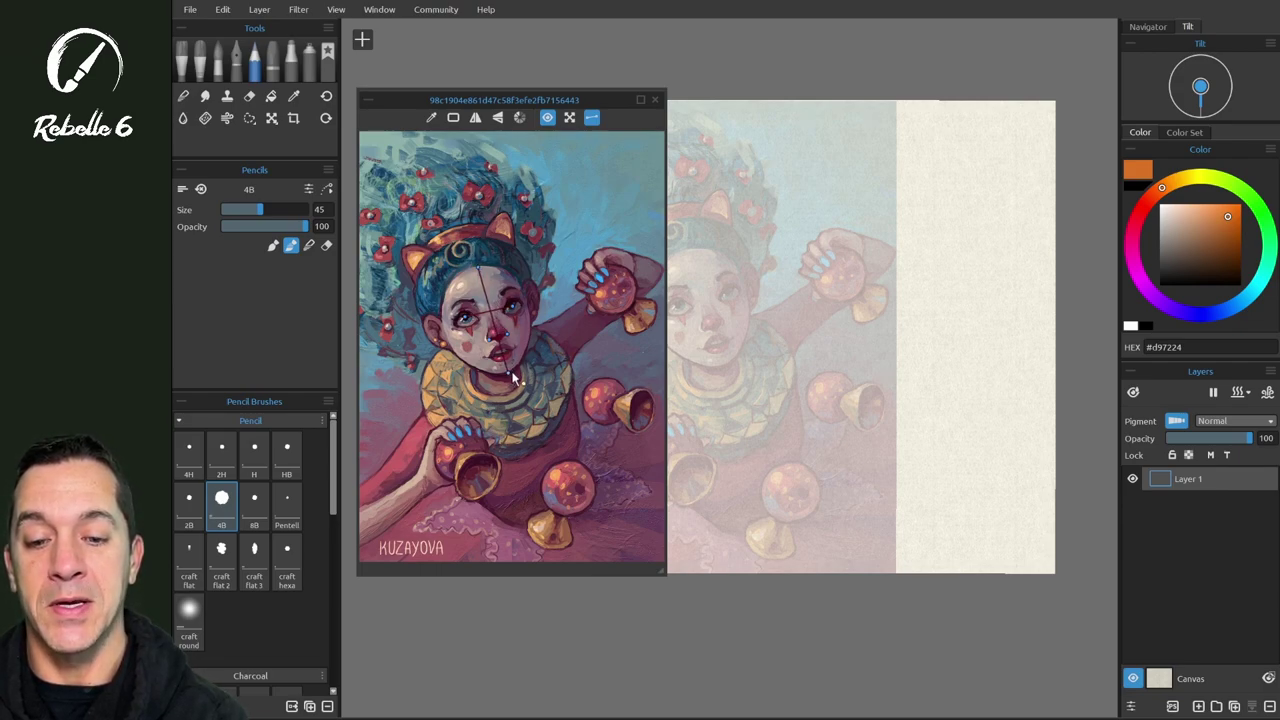
pyautogui.hotkey('ctrl', 'z')
pyautogui.keyDown('shift'); pyautogui.click(490, 362); pyautogui.keyUp('shift')
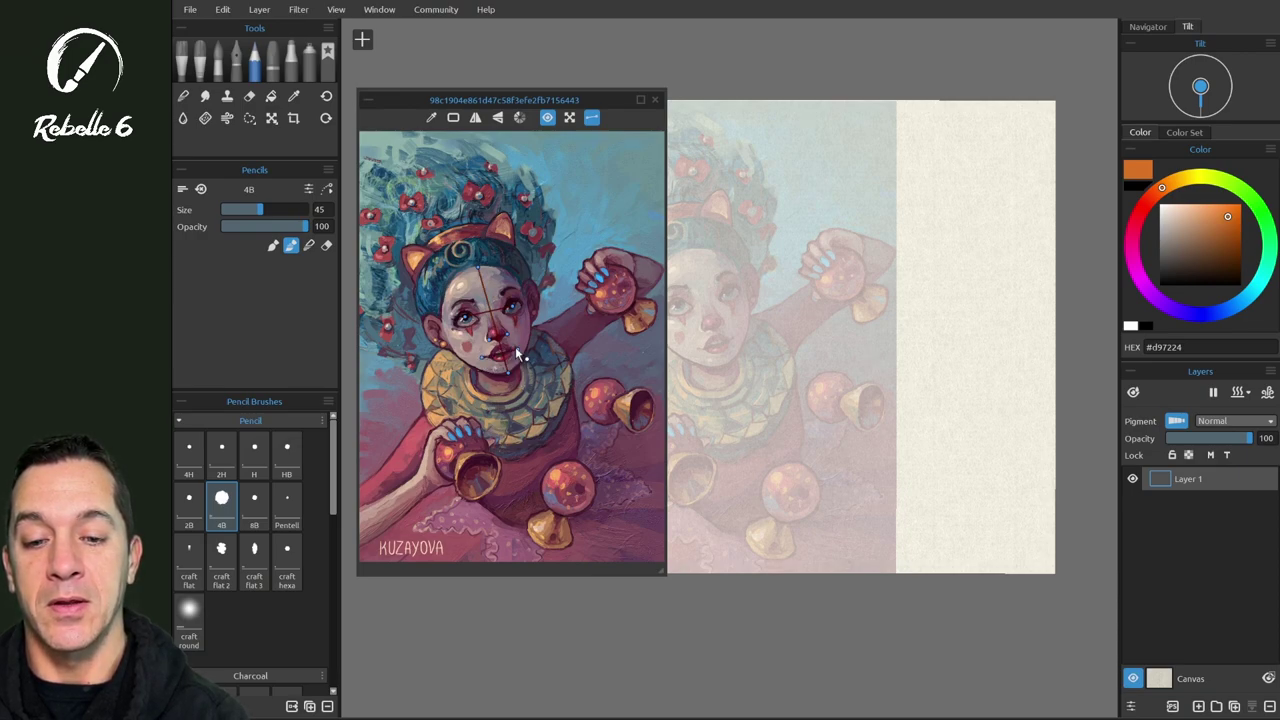
pyautogui.keyDown('shift'); pyautogui.click(516, 350); pyautogui.keyUp('shift')
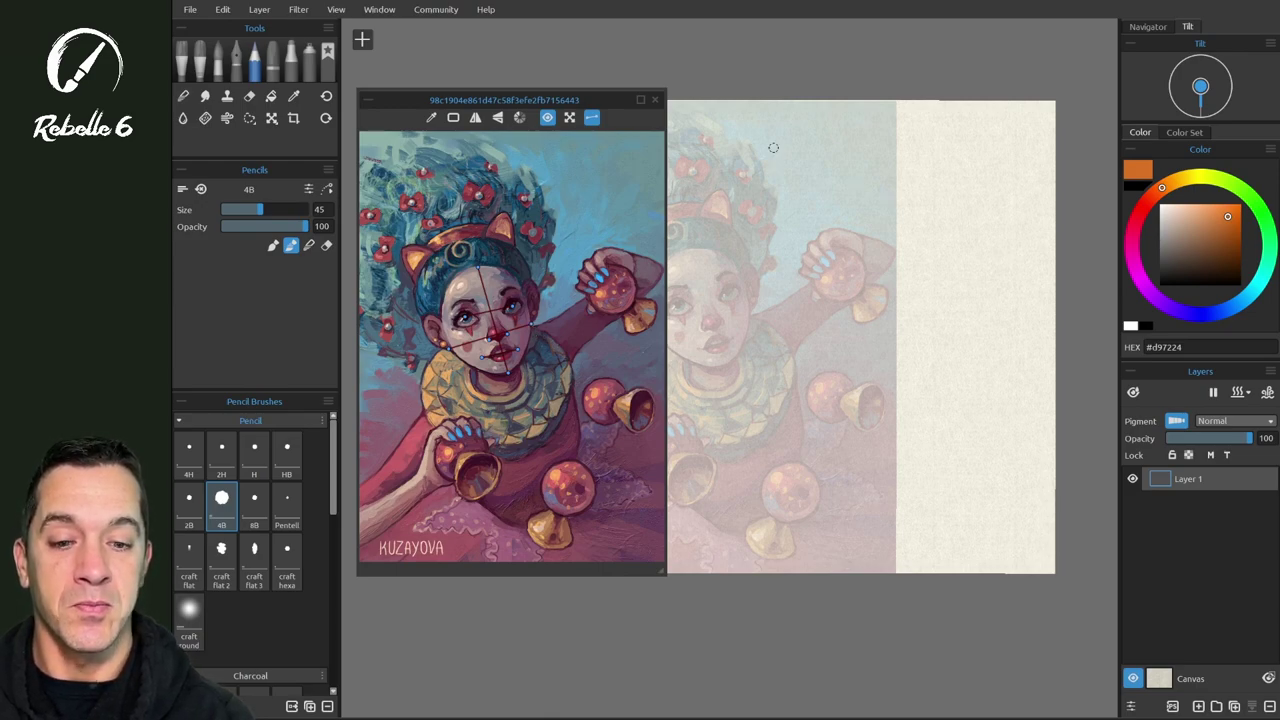
# Step: Show the face guides on the canvas via View > Show > Guides, fit the canvas, and hide the overlay
pyautogui.click(379, 9)
pyautogui.moveTo(336, 9)
pyautogui.moveTo(365, 100)
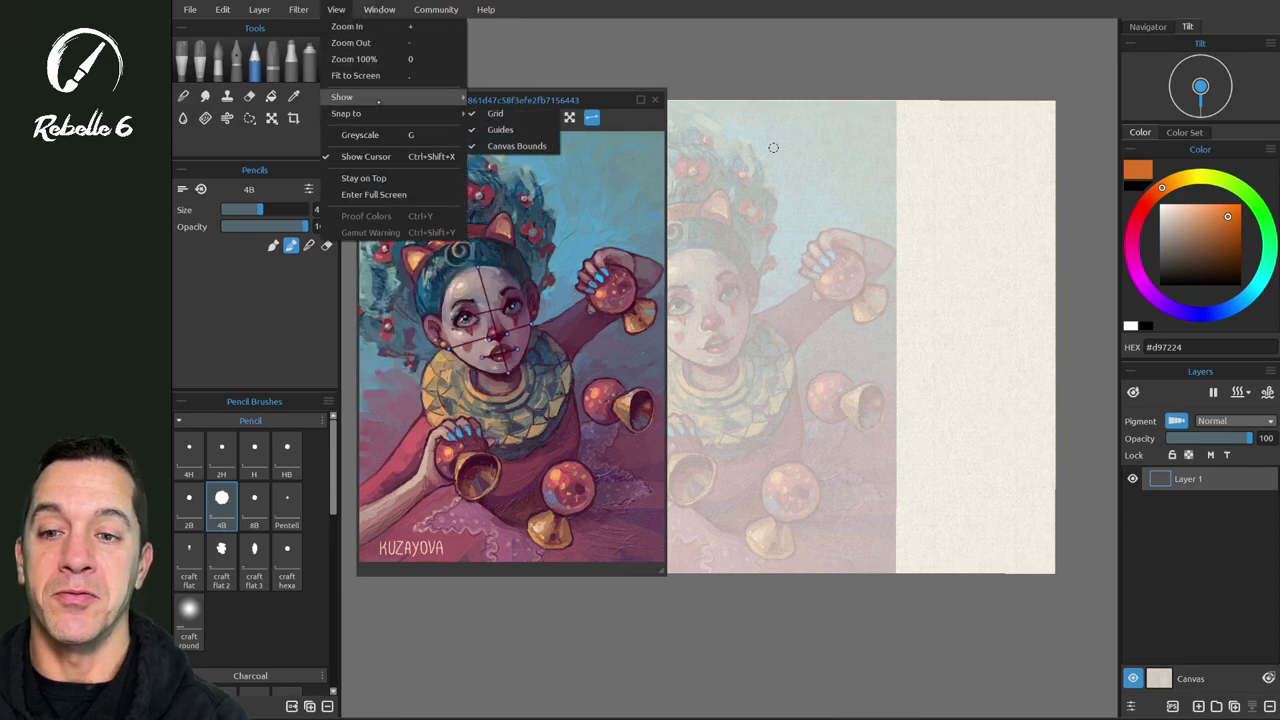
pyautogui.click(530, 158)
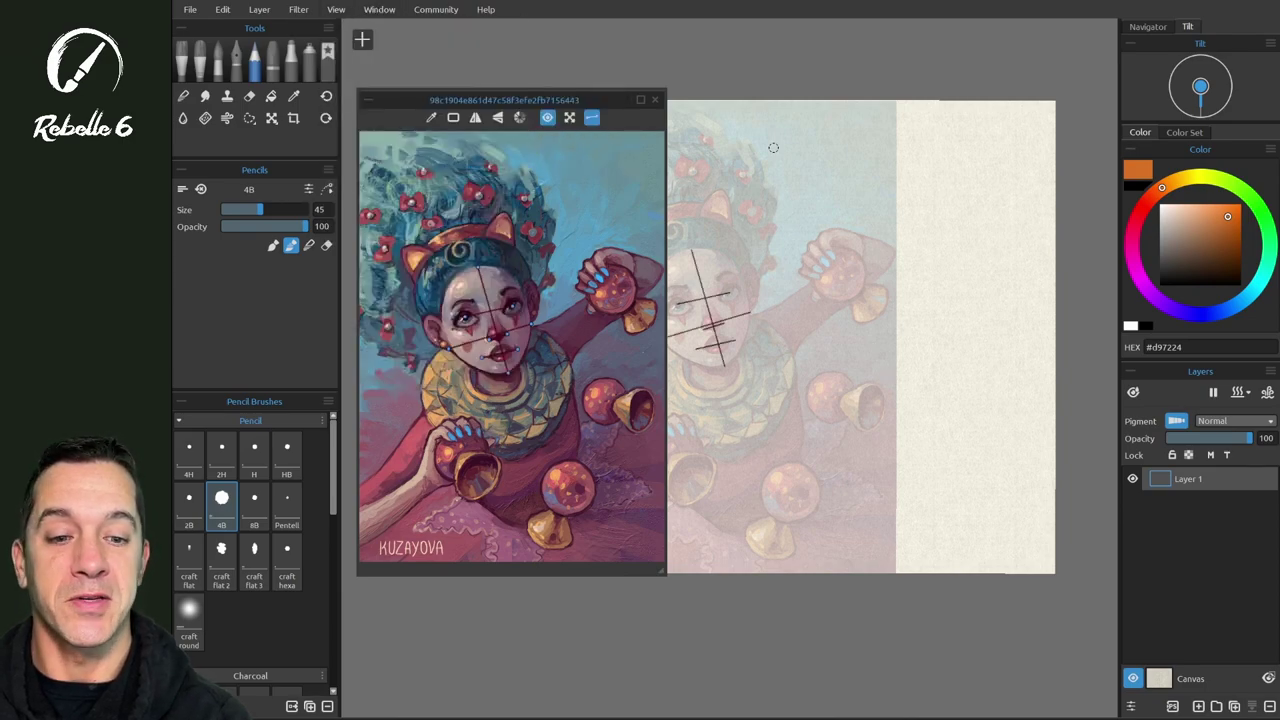
pyautogui.hotkey('ctrl', '0')
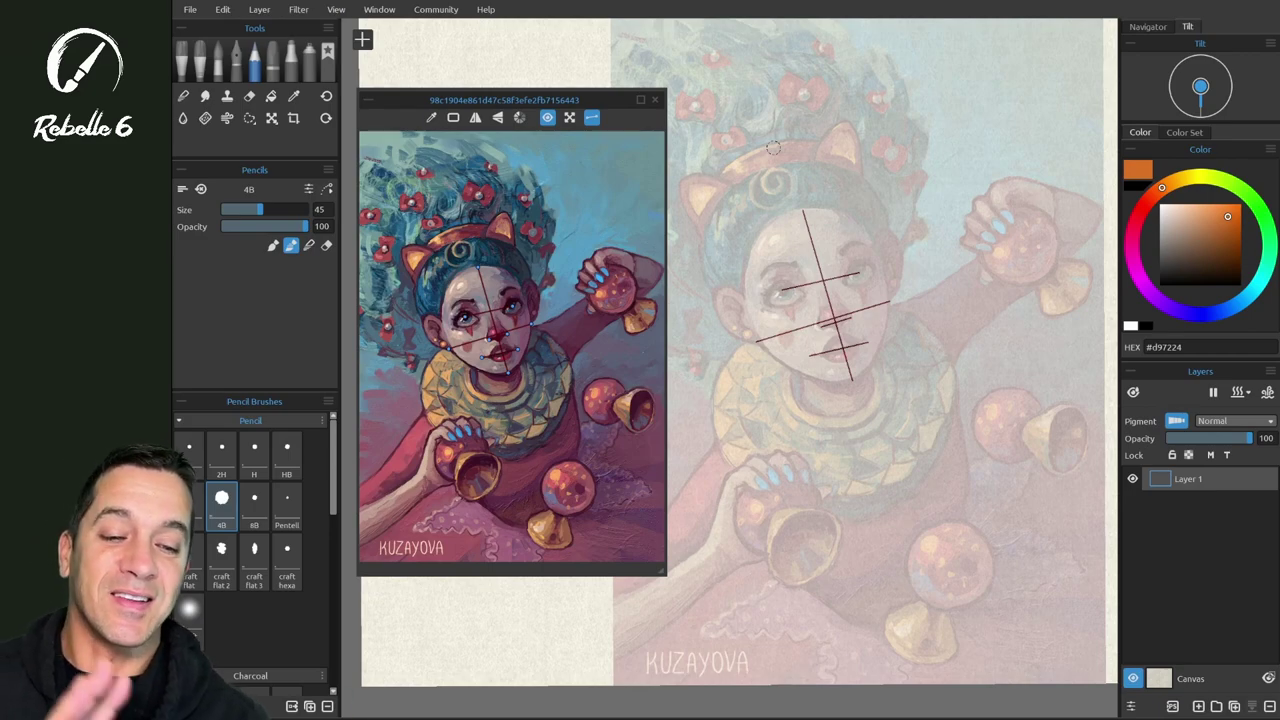
pyautogui.click(547, 117)
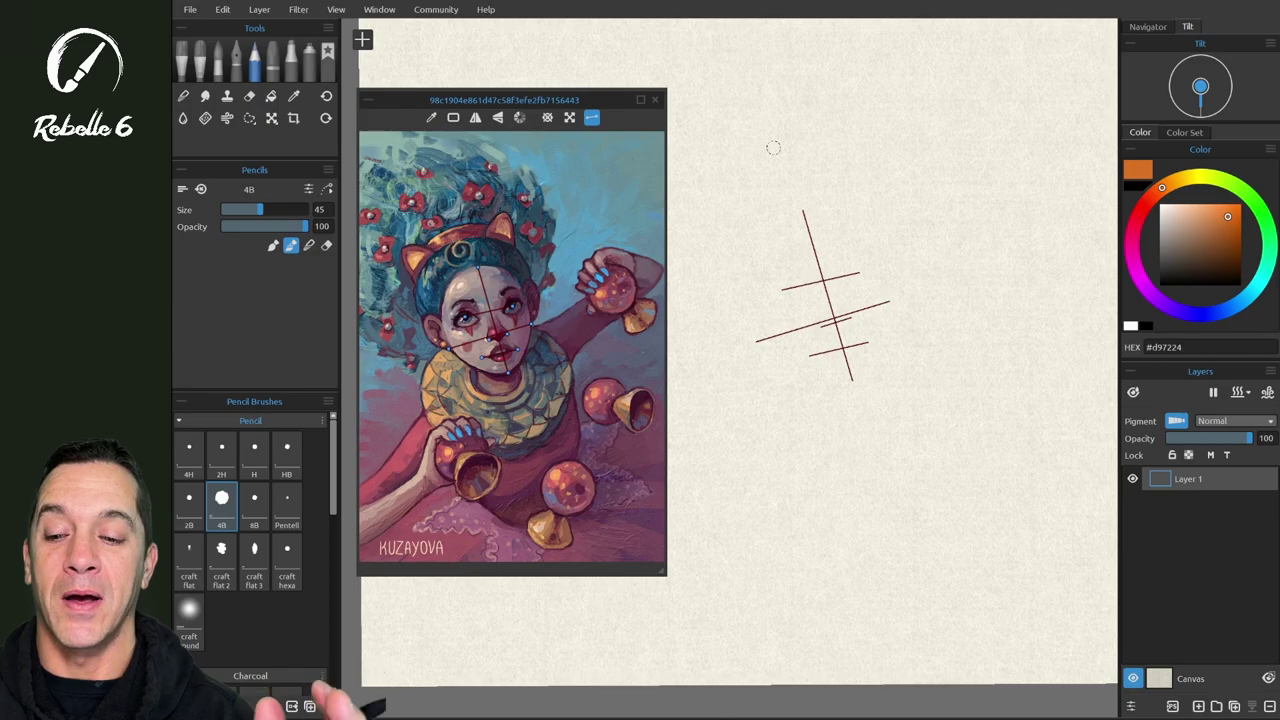
# Step: With a finer black pencil, draw the jaw and both sides of the head oval, then the eyes
pyautogui.press('Left')
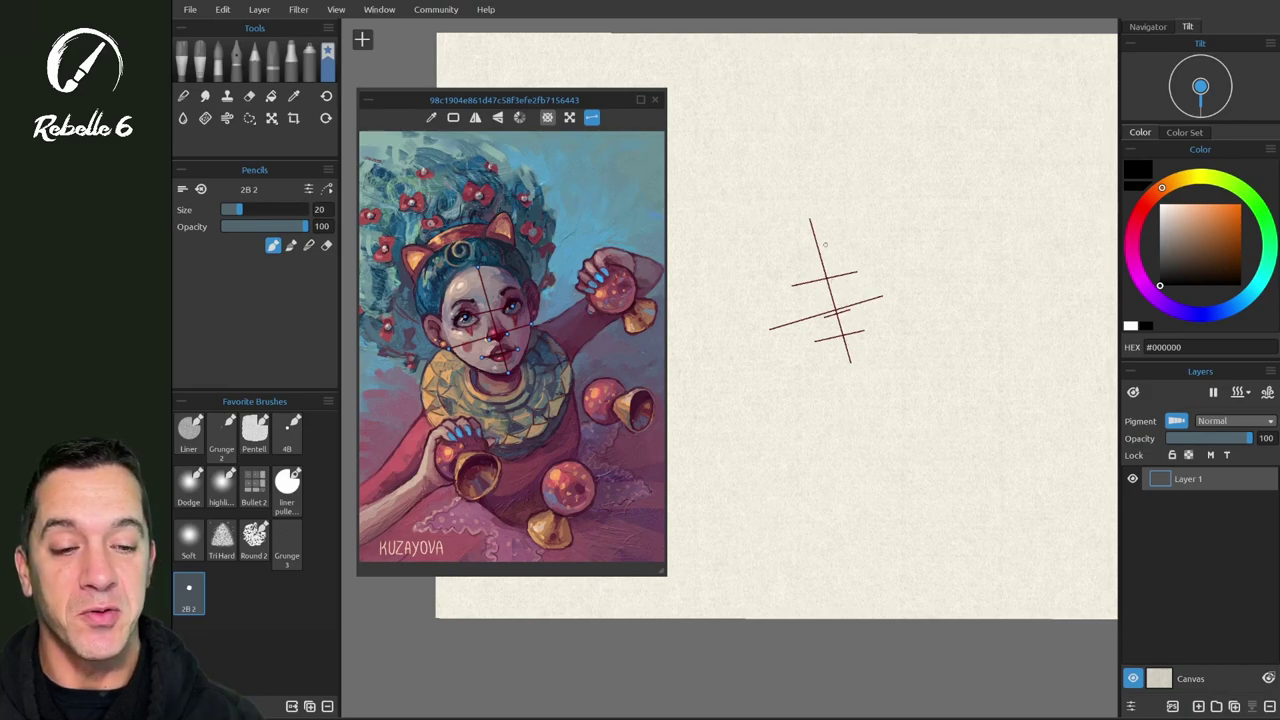
pyautogui.moveTo(770, 326)
pyautogui.mouseDown()
pyautogui.moveTo(806, 363)
pyautogui.moveTo(854, 370)
pyautogui.moveTo(883, 298)
pyautogui.mouseUp()
pyautogui.moveTo(875, 345)
pyautogui.mouseDown()
pyautogui.moveTo(878, 264)
pyautogui.moveTo(843, 211)
pyautogui.moveTo(788, 216)
pyautogui.moveTo(763, 298)
pyautogui.mouseUp()
pyautogui.moveTo(786, 226); pyautogui.dragTo(768, 330)
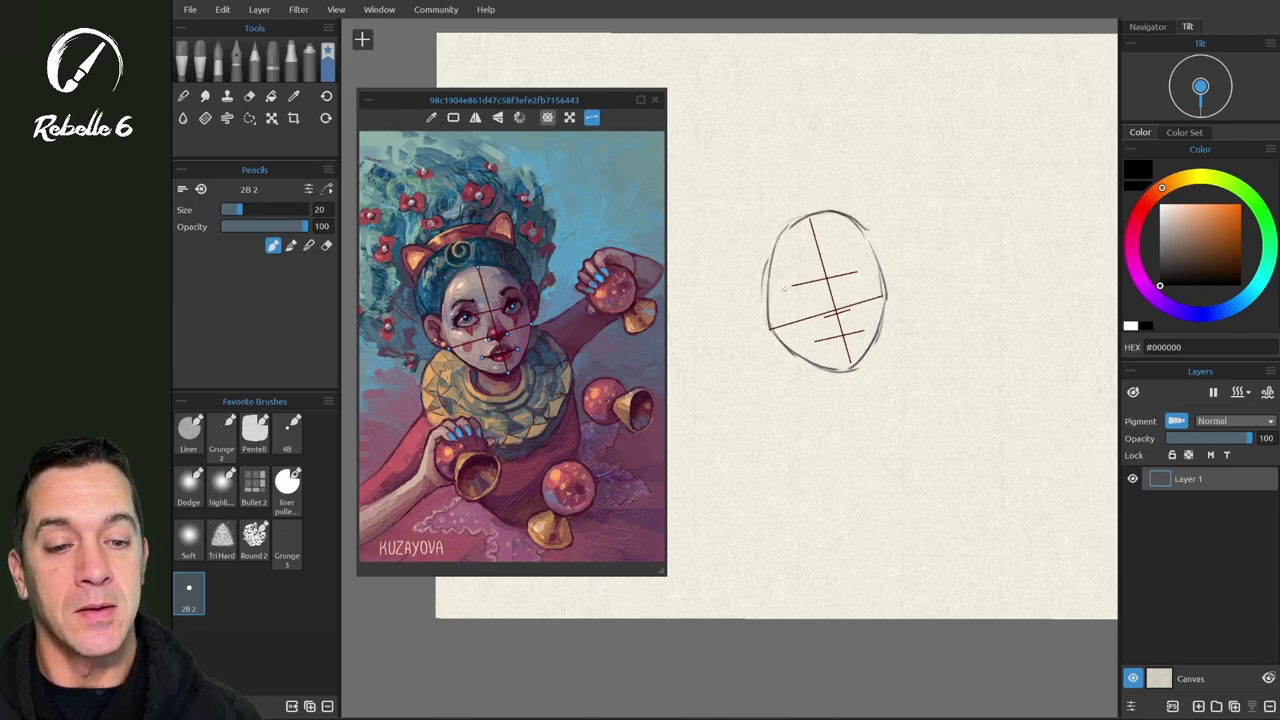
pyautogui.moveTo(791, 281)
pyautogui.mouseDown()
pyautogui.moveTo(777, 298)
pyautogui.moveTo(862, 270)
pyautogui.mouseUp()
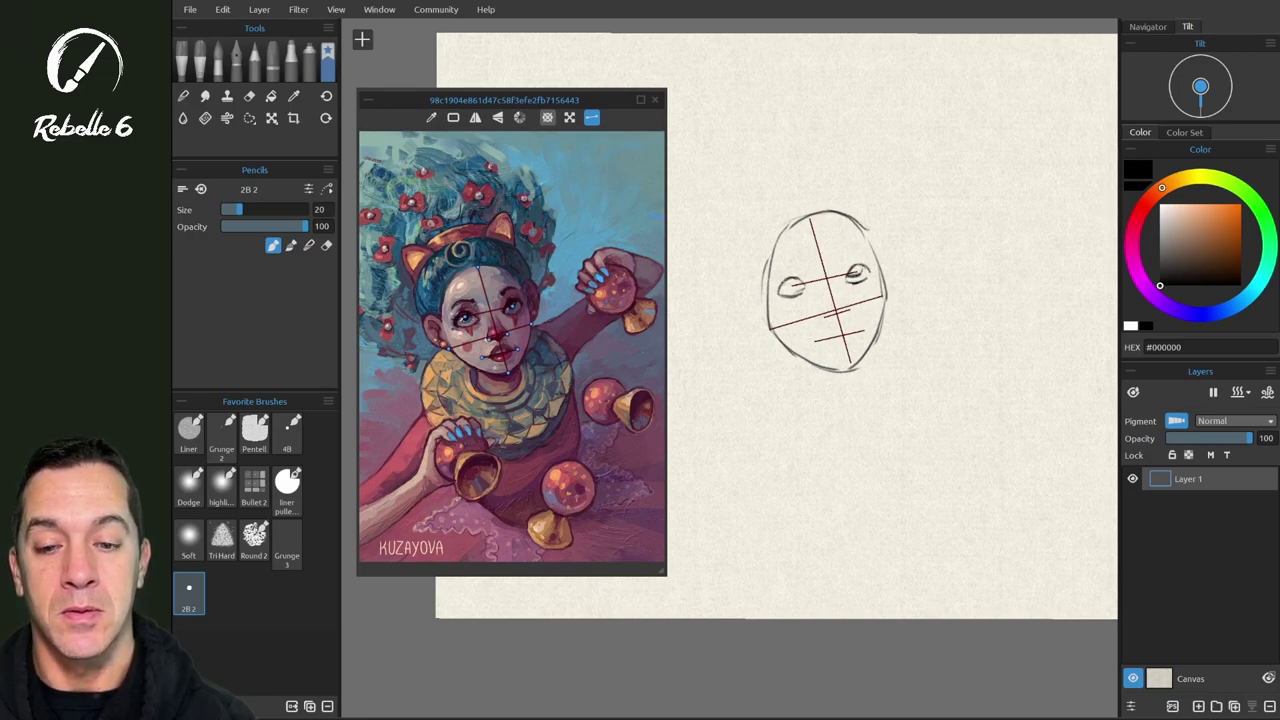
# Step: Darken the irises, then pencil in the nose, lips and right ear
pyautogui.moveTo(782, 288)
pyautogui.mouseDown()
pyautogui.moveTo(797, 266)
pyautogui.moveTo(869, 250)
pyautogui.mouseUp()
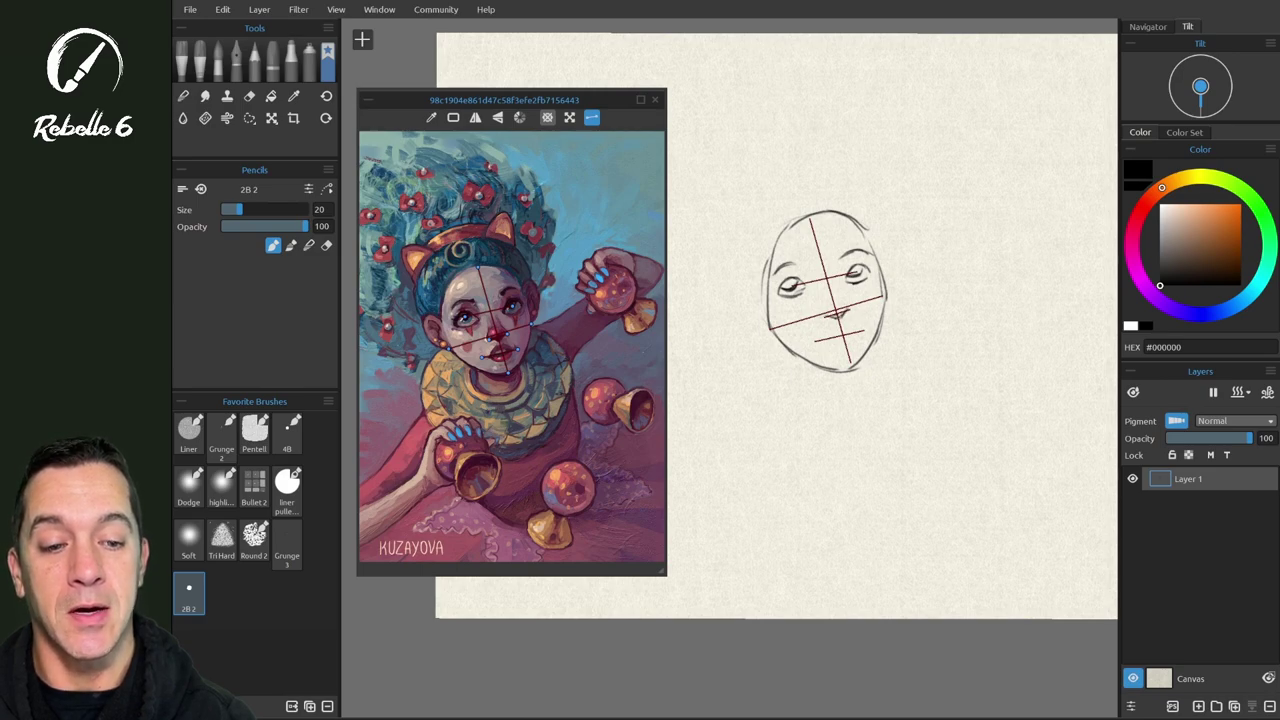
pyautogui.moveTo(827, 316)
pyautogui.mouseDown()
pyautogui.moveTo(851, 306)
pyautogui.moveTo(840, 328)
pyautogui.mouseUp()
pyautogui.moveTo(832, 335); pyautogui.dragTo(860, 332)
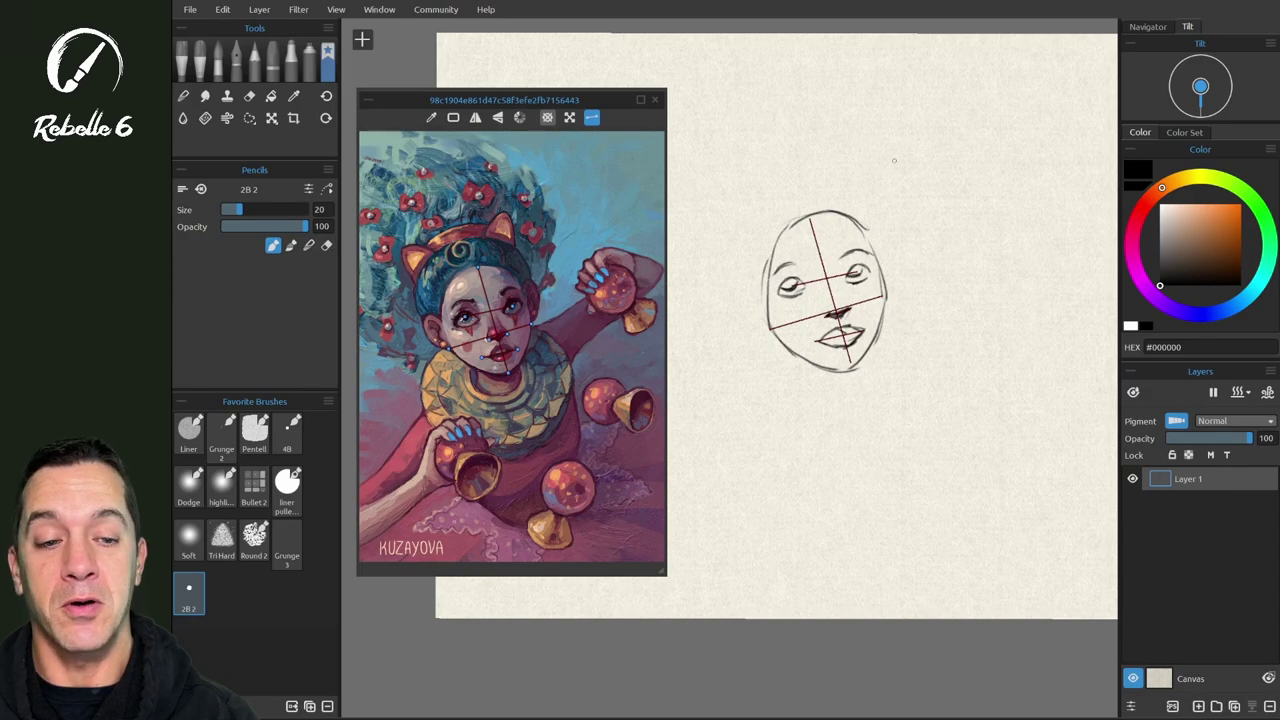
pyautogui.moveTo(878, 250)
pyautogui.mouseDown()
pyautogui.moveTo(896, 256)
pyautogui.moveTo(893, 283)
pyautogui.mouseUp()
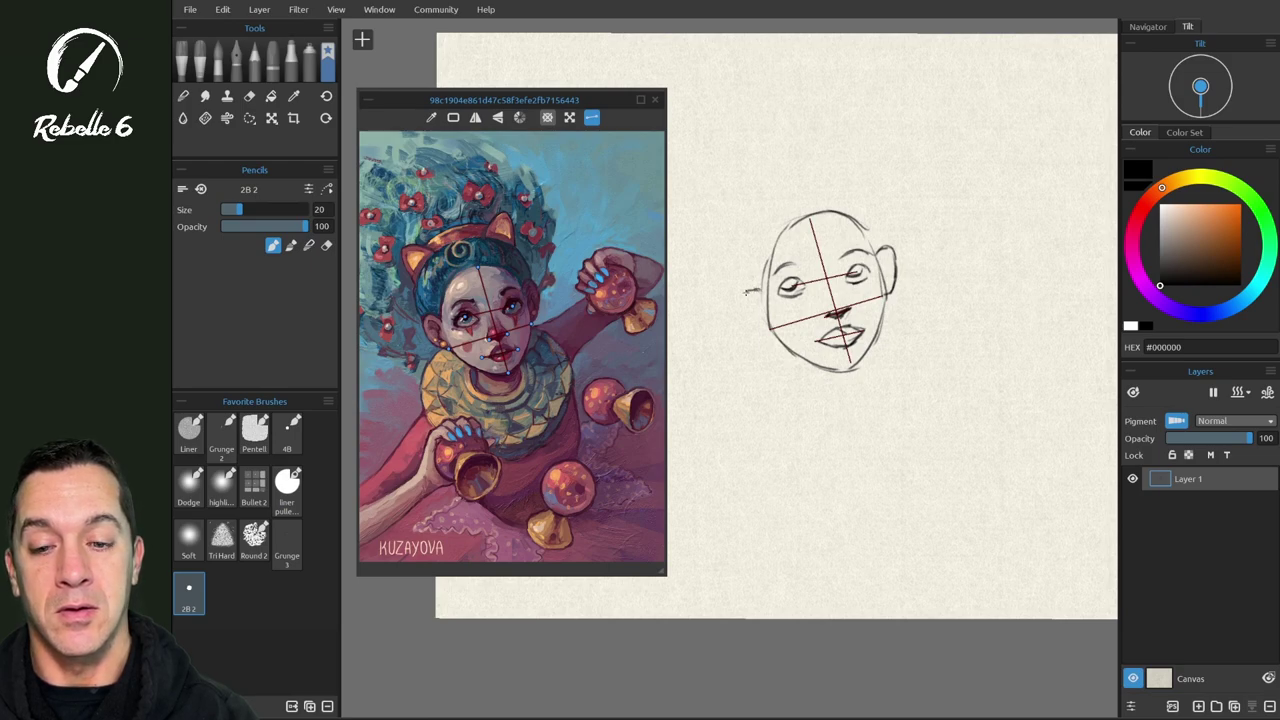
# Step: Draw and refine the left ear, then outline the hair arching over the head
pyautogui.moveTo(752, 290)
pyautogui.mouseDown()
pyautogui.moveTo(742, 312)
pyautogui.moveTo(762, 328)
pyautogui.mouseUp()
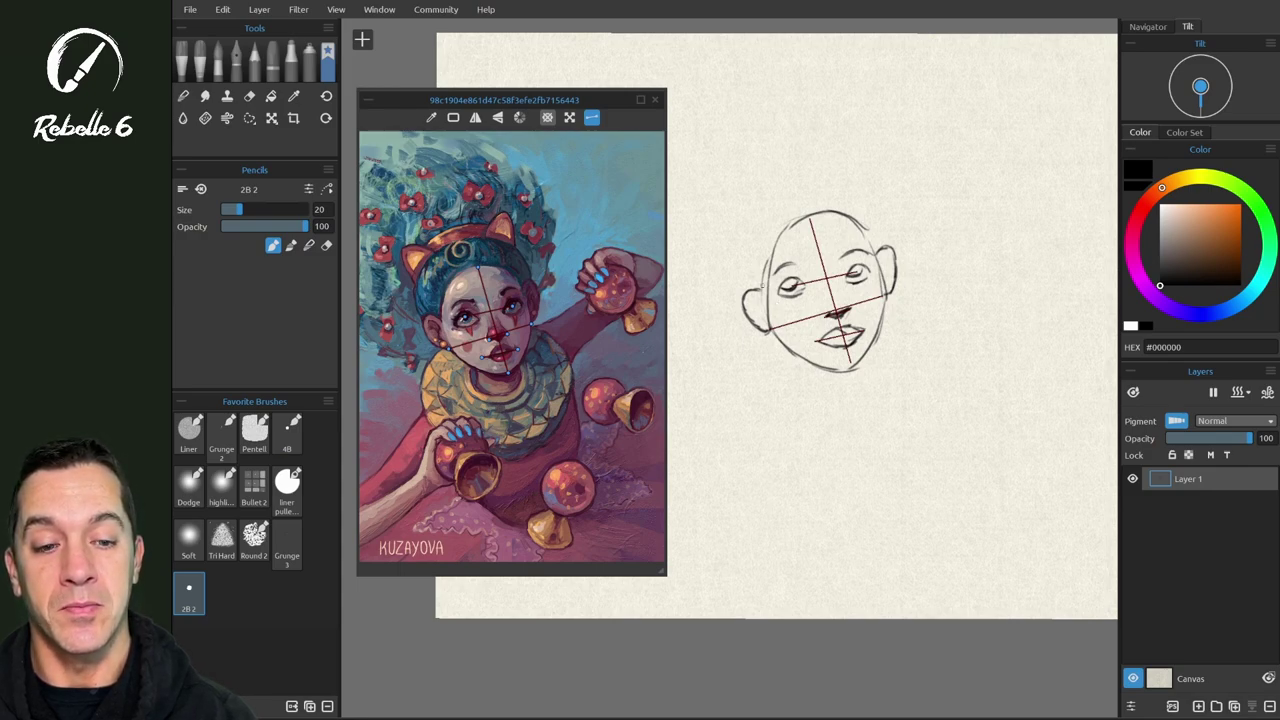
pyautogui.moveTo(764, 285)
pyautogui.mouseDown()
pyautogui.moveTo(738, 302)
pyautogui.moveTo(750, 320)
pyautogui.moveTo(737, 216)
pyautogui.moveTo(722, 244)
pyautogui.mouseUp()
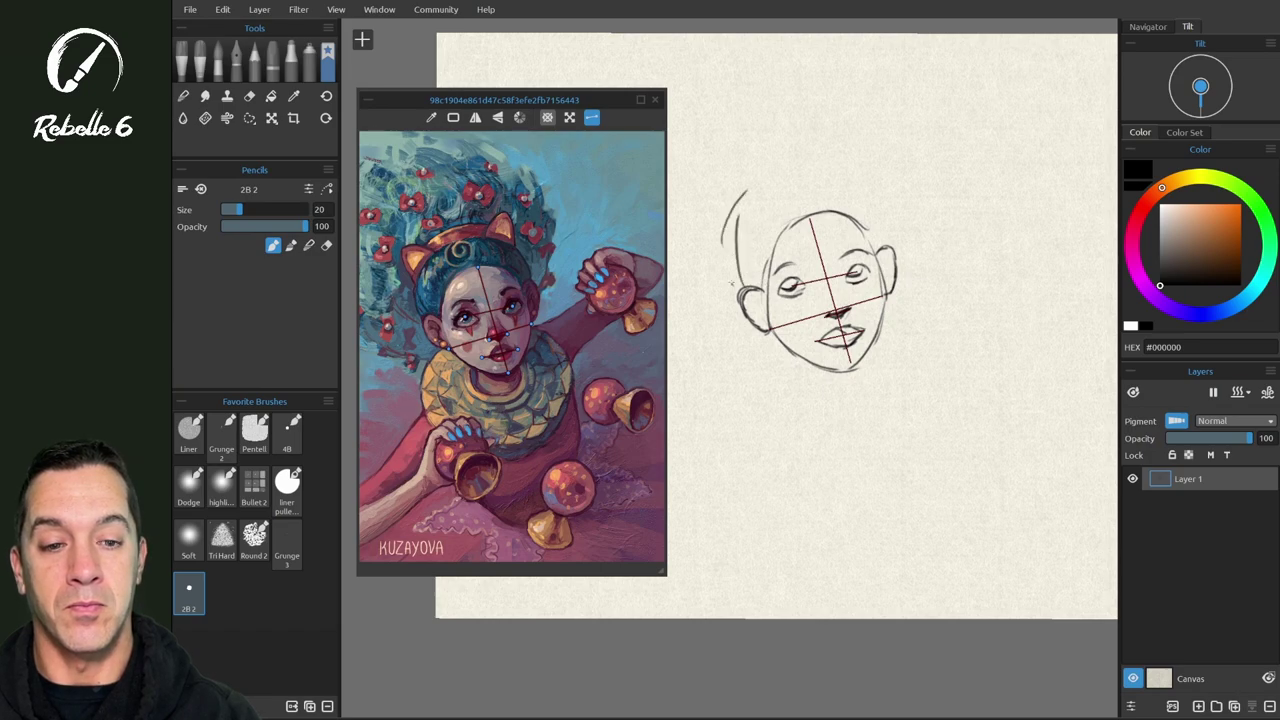
pyautogui.moveTo(770, 188)
pyautogui.mouseDown()
pyautogui.moveTo(728, 284)
pyautogui.moveTo(855, 172)
pyautogui.moveTo(890, 252)
pyautogui.mouseUp()
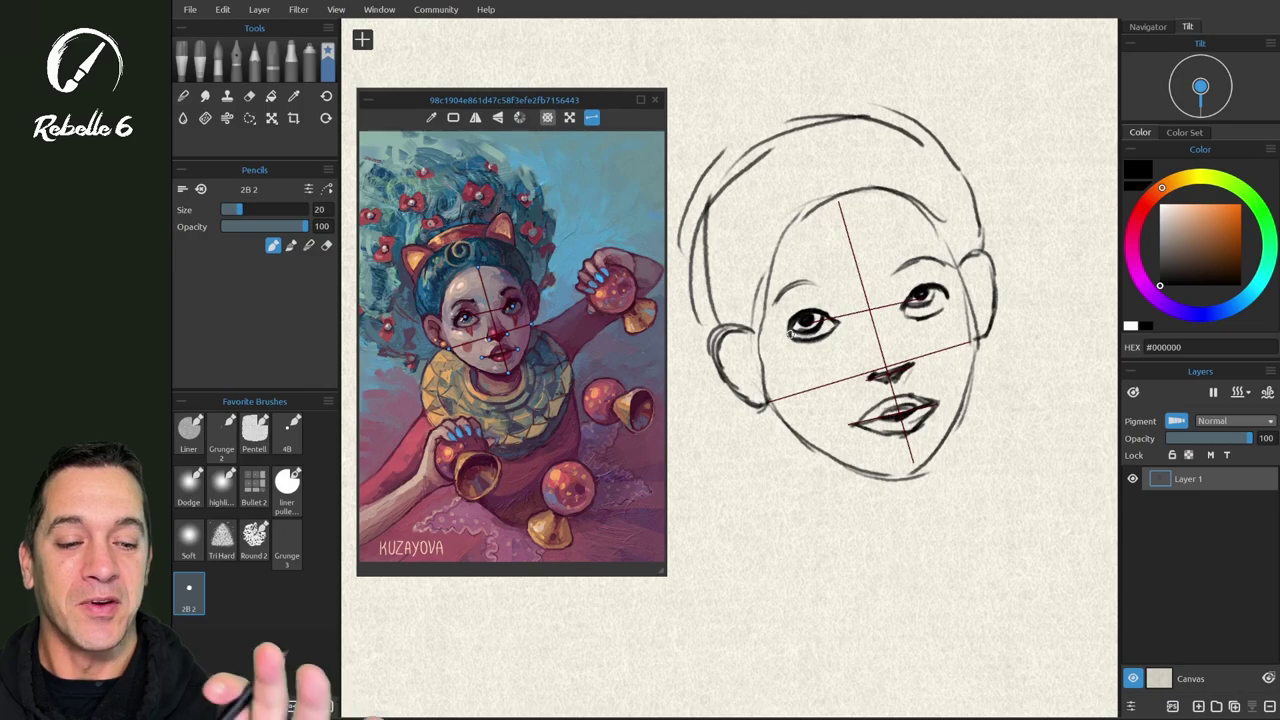